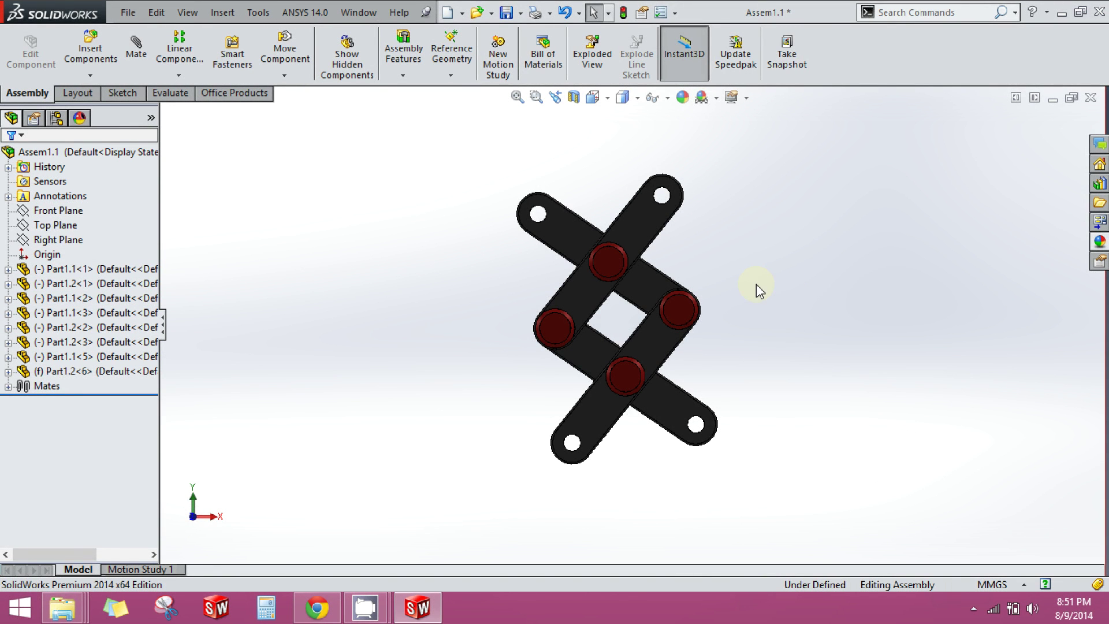
# Step: Drag the top link to flex the red-pinned scissor linkage into a shorter, flatter pose
pyautogui.moveTo(644, 230)
pyautogui.mouseDown()
pyautogui.moveTo(665, 194)
pyautogui.moveTo(668, 244)
pyautogui.moveTo(660, 233)
pyautogui.mouseUp()
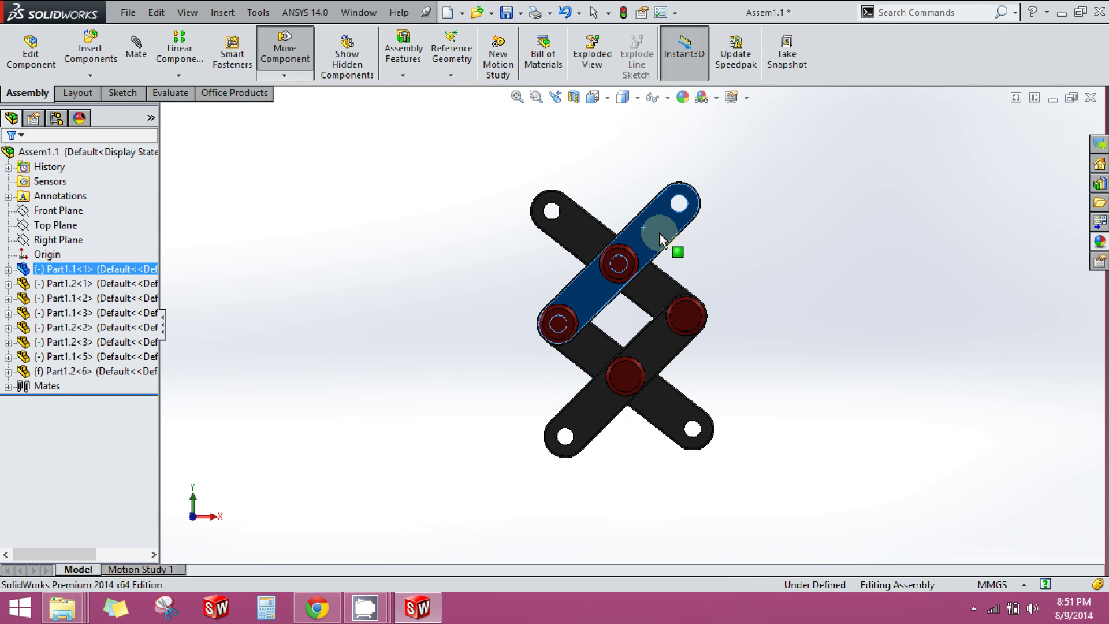
pyautogui.click(790, 269)
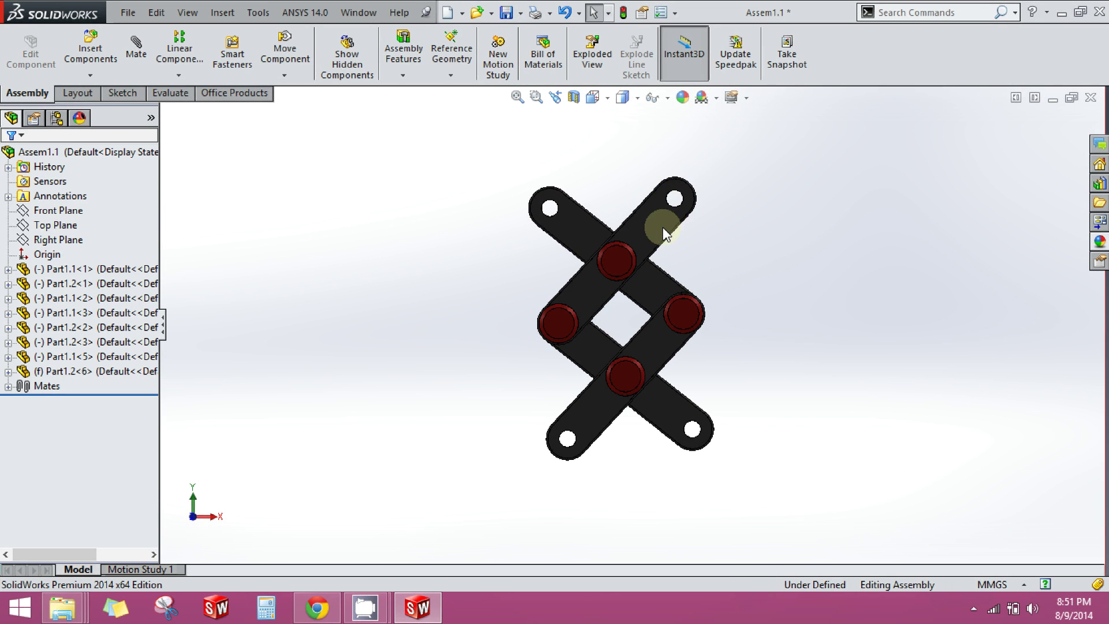
pyautogui.moveTo(658, 225)
pyautogui.mouseDown()
pyautogui.moveTo(647, 192)
pyautogui.moveTo(670, 274)
pyautogui.moveTo(661, 227)
pyautogui.mouseUp()
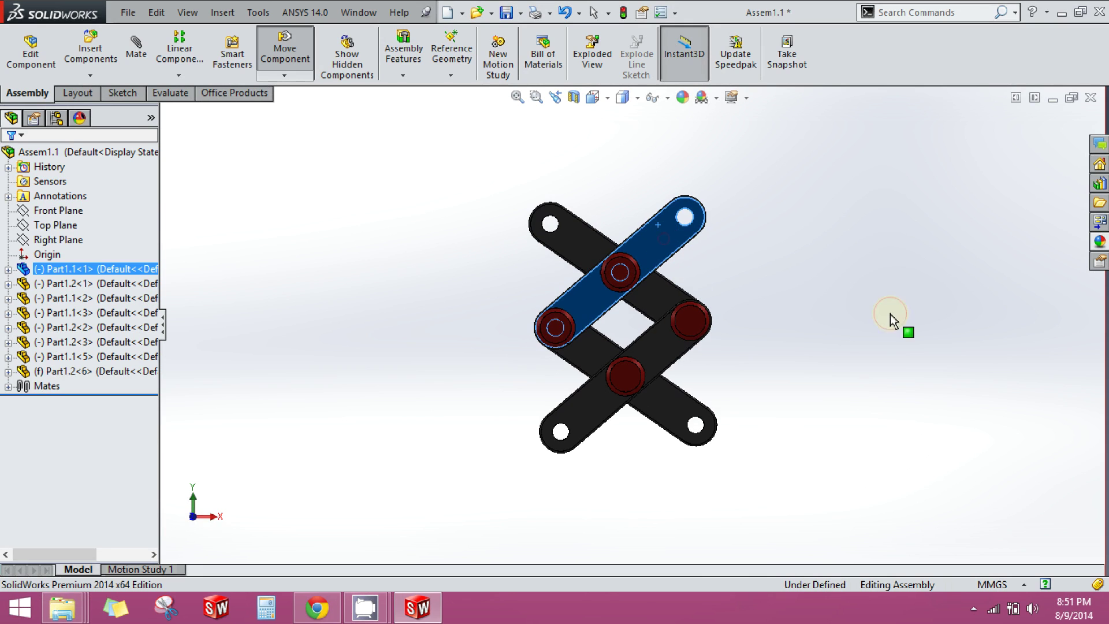
pyautogui.click(740, 279)
pyautogui.click(674, 250)
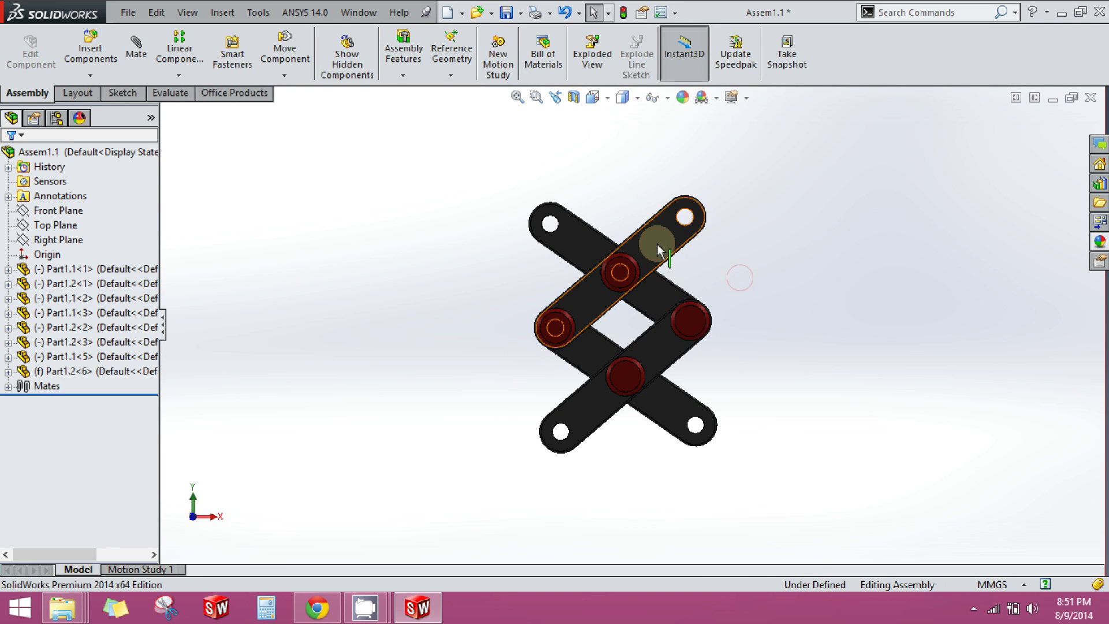
pyautogui.click(782, 317)
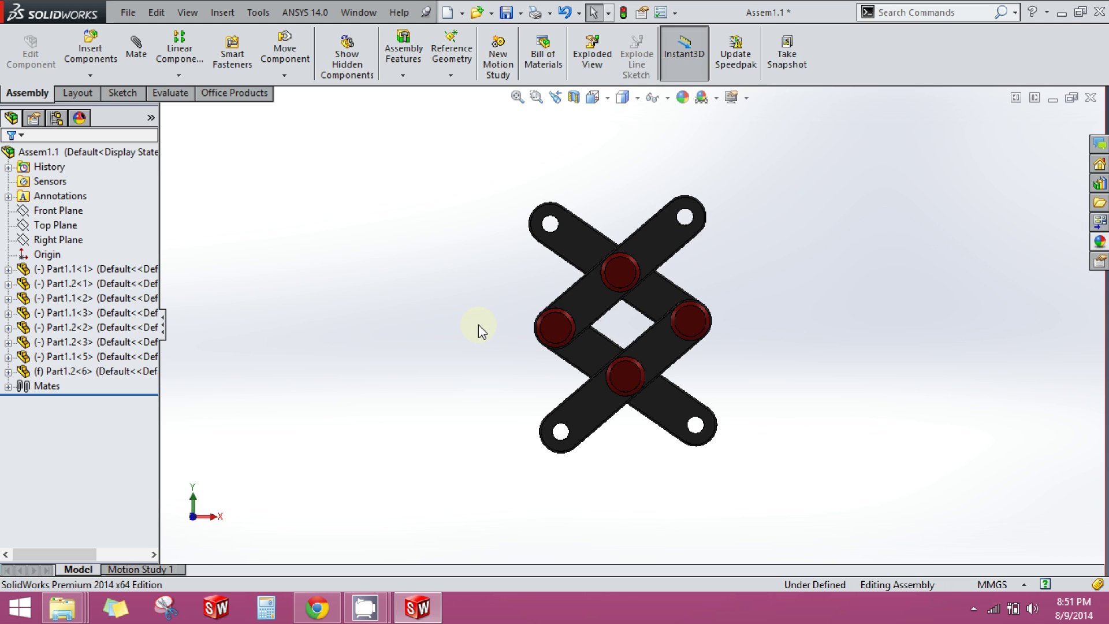
pyautogui.click(404, 295)
pyautogui.click(264, 164)
pyautogui.click(276, 199)
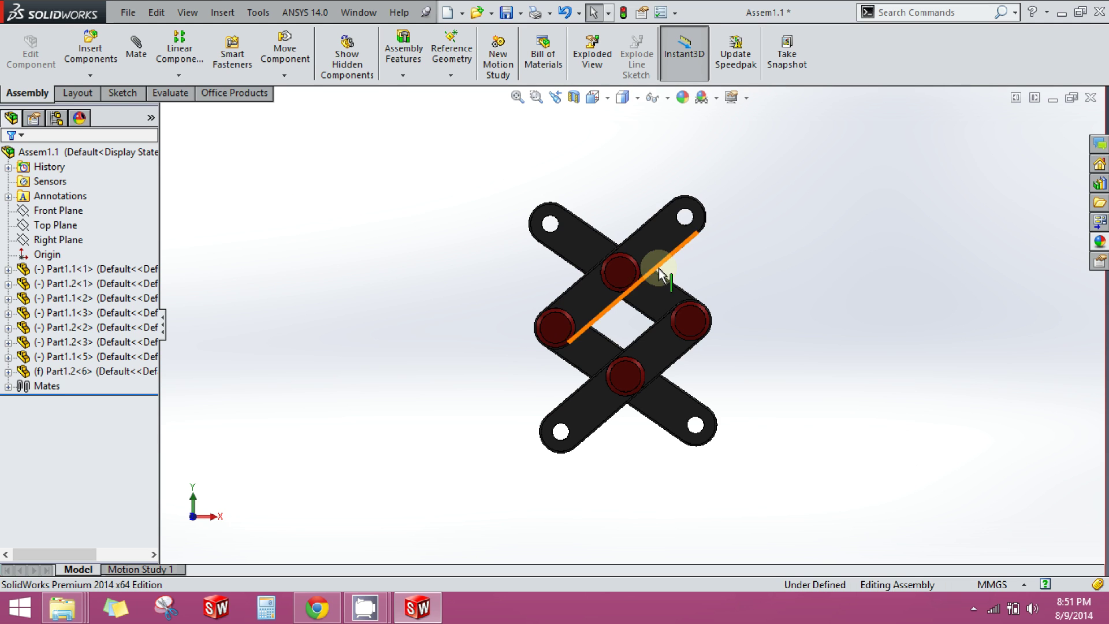
pyautogui.click(403, 333)
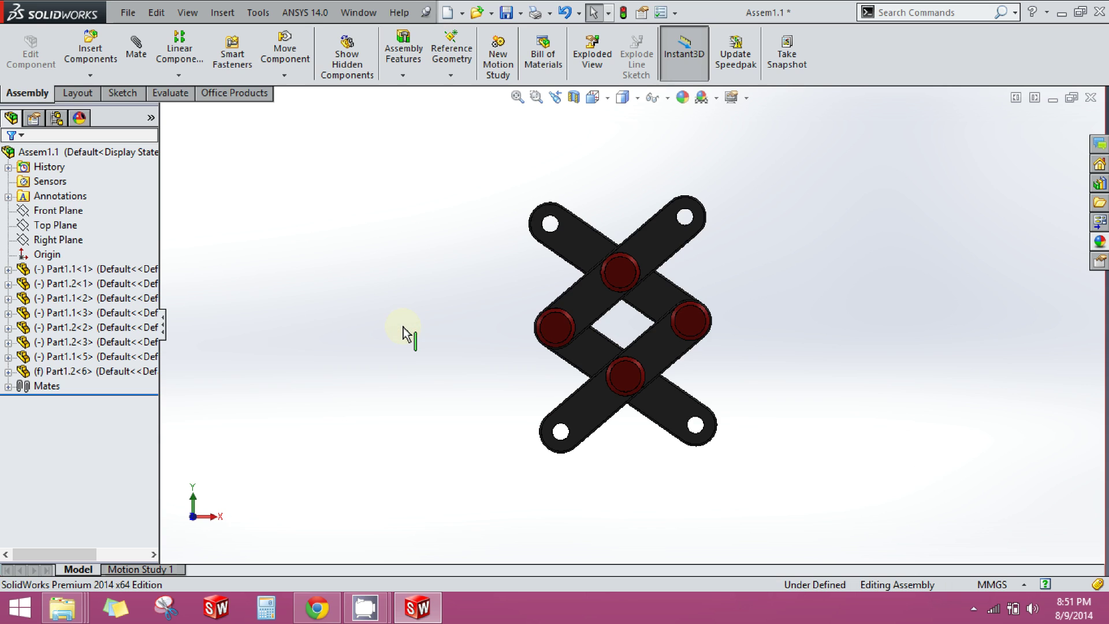